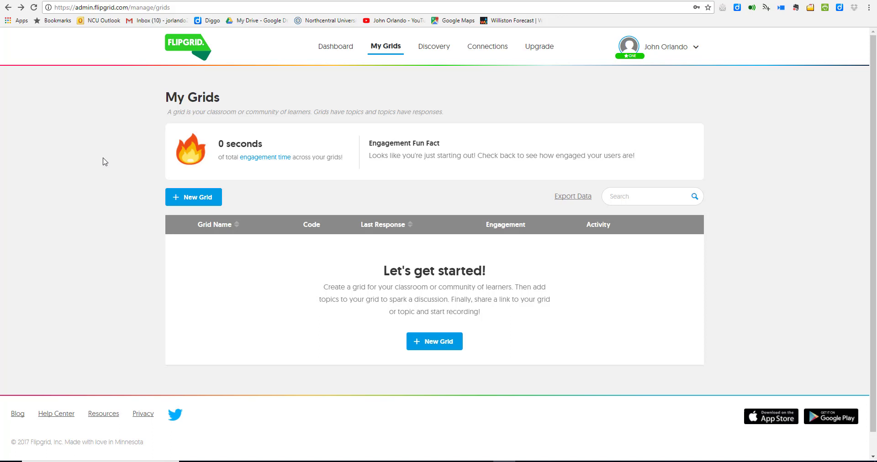
Start a new grid, name it with the instructor's surname followed by "Medical Ethic", and leave its purpose blank.
left_click(188, 200)
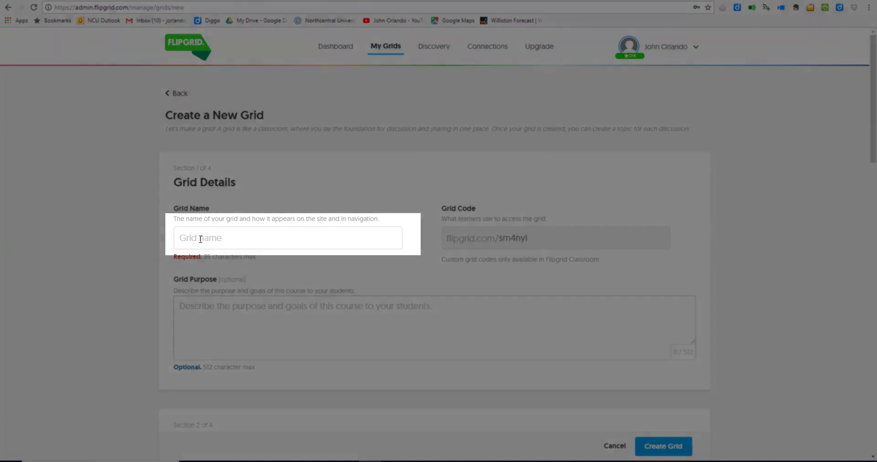
left_click(201, 239)
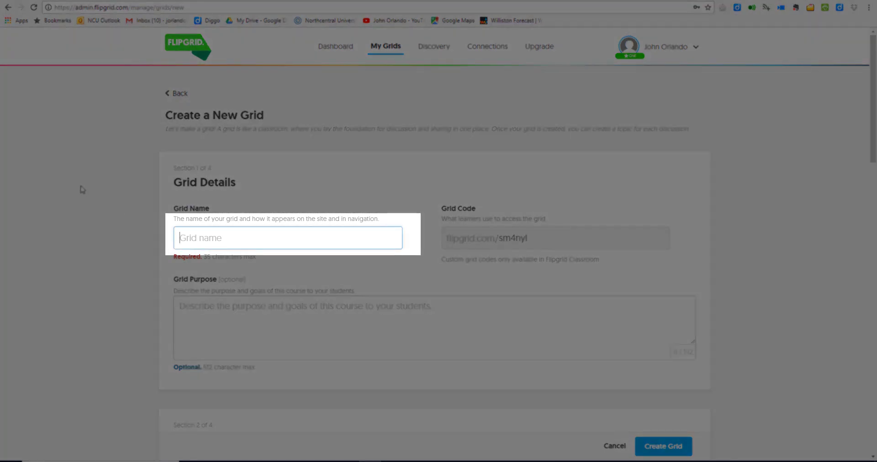
type("Orlando Medical Ethic")
left_click(200, 320)
scroll(201, 311, "down", 1)
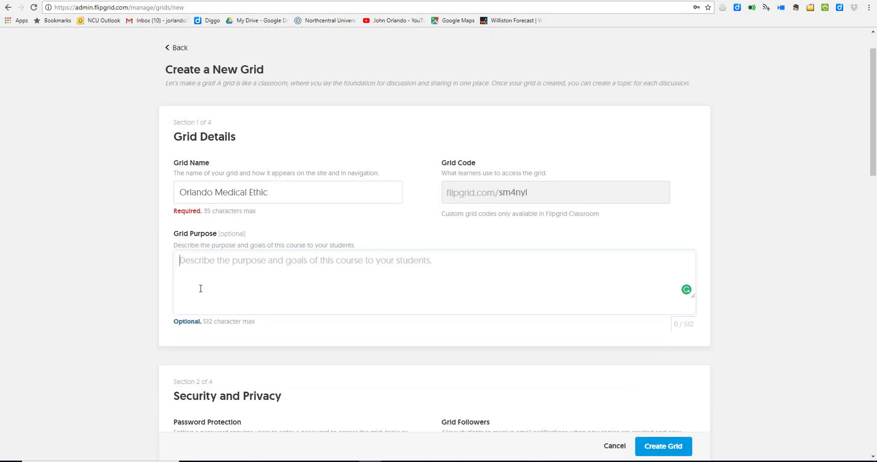
left_click(532, 208)
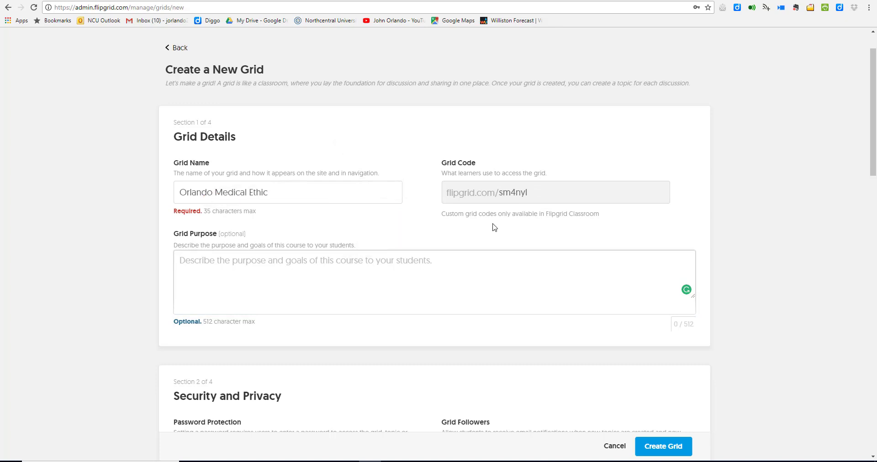
Keep the default privacy and feature settings, choose the People cover image of a group around a desk lamp, and create the grid.
scroll(493, 227, "down", 6)
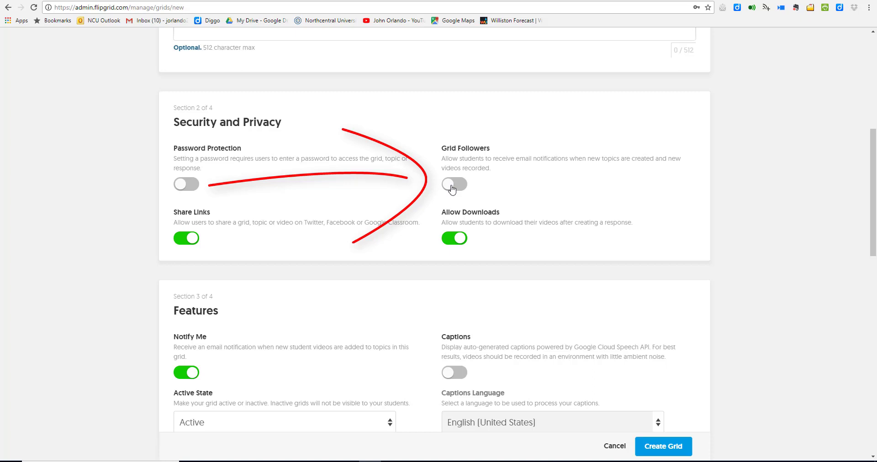
scroll(452, 189, "down", 4)
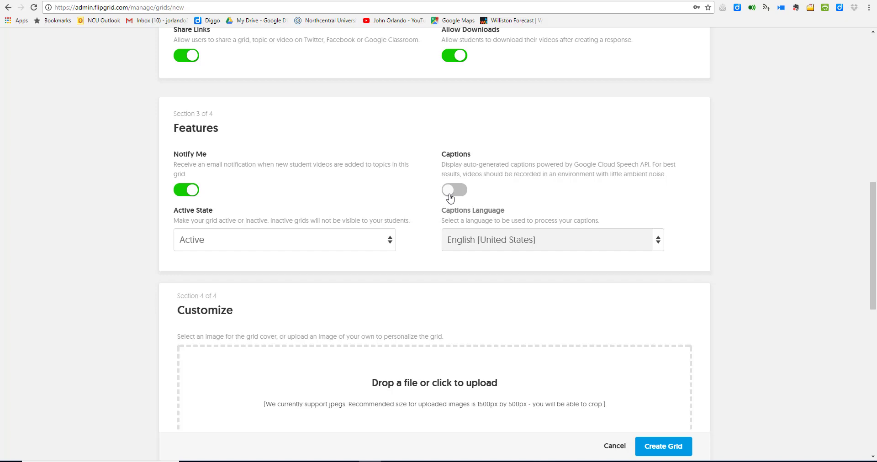
scroll(450, 198, "down", 6)
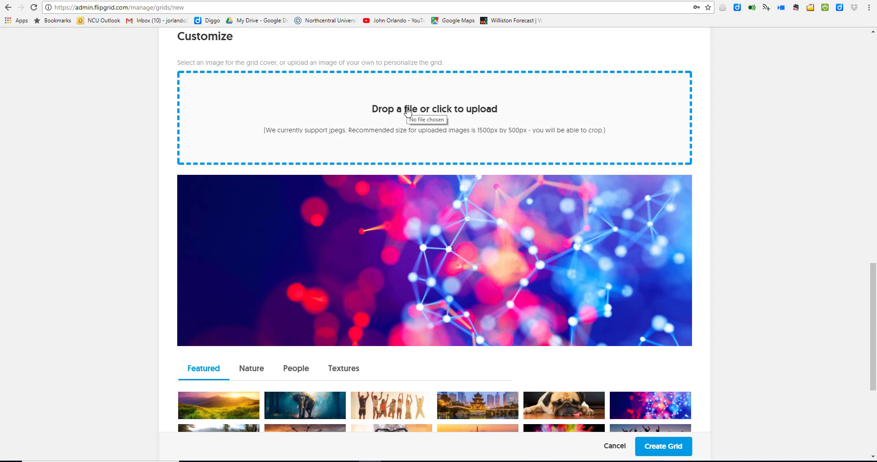
scroll(424, 258, "down", 3)
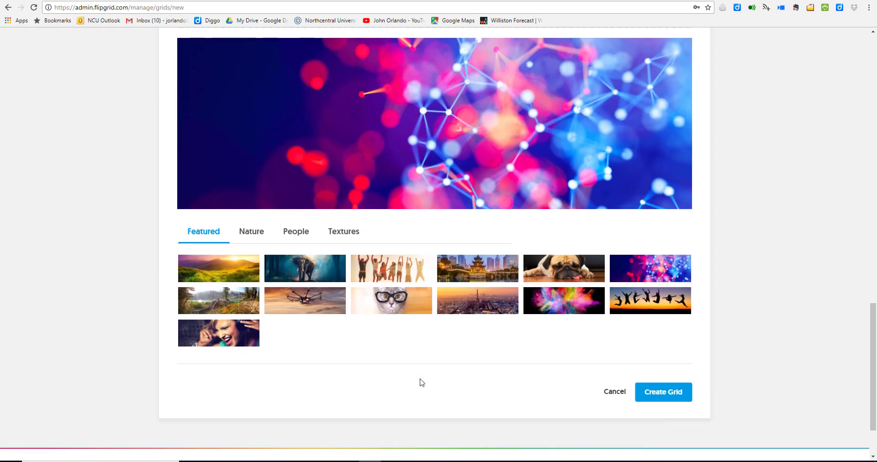
left_click(287, 233)
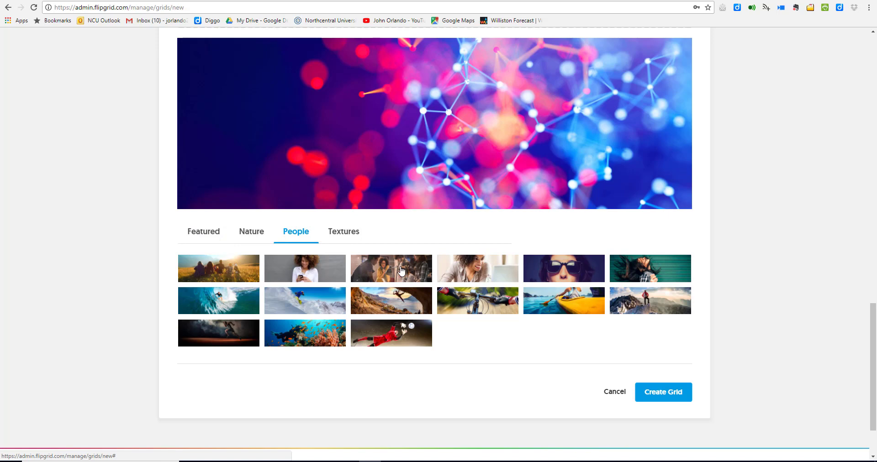
left_click(401, 271)
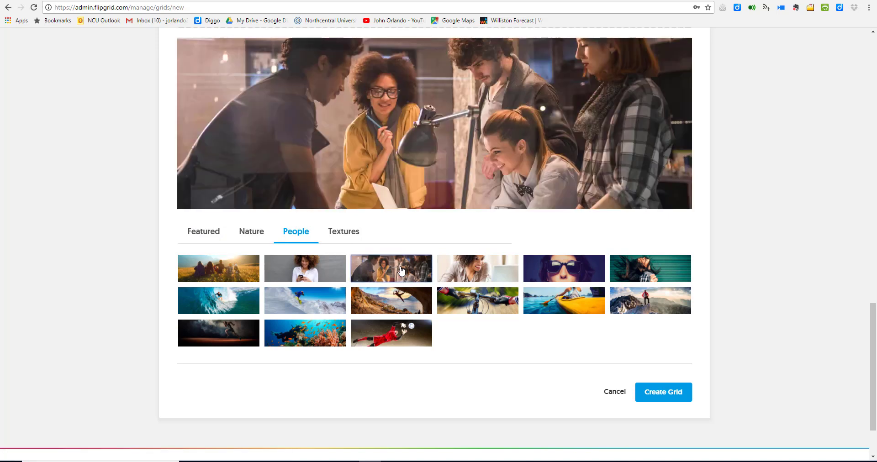
left_click(664, 392)
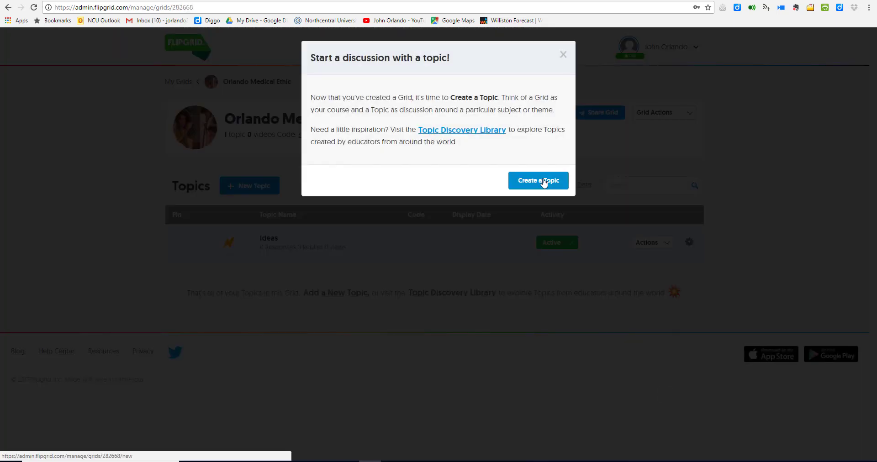
Start a new topic titled "Medical Privacy" and keep its video response time at 1 minute 30 seconds.
left_click(543, 181)
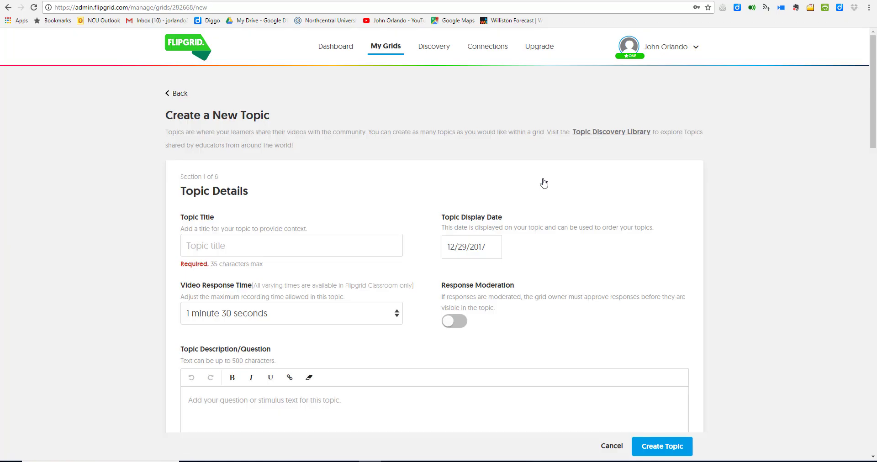
left_click(217, 246)
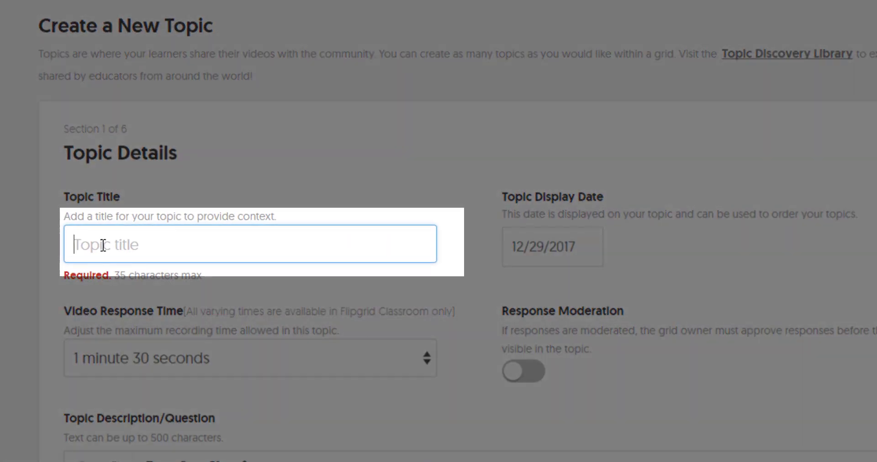
type("Medical Privacy")
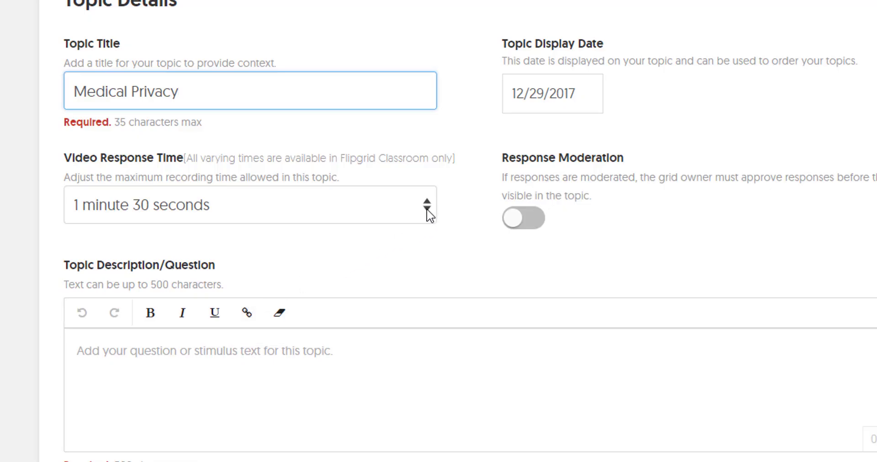
left_click(429, 215)
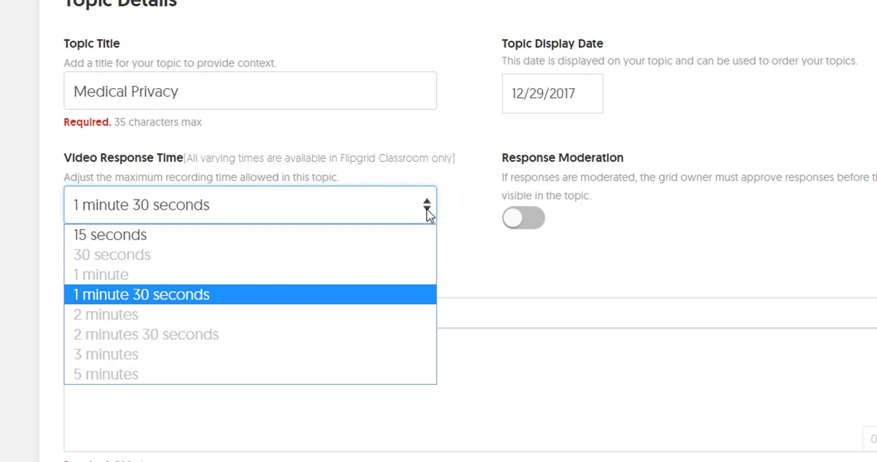
left_click(496, 284)
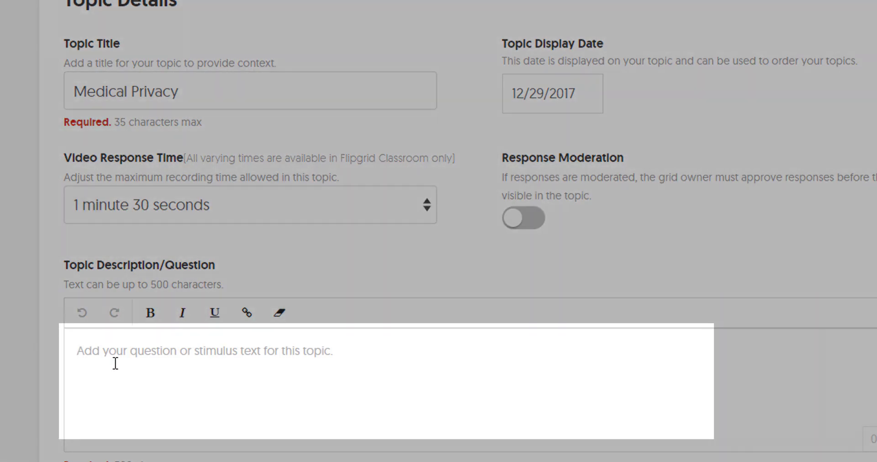
Enter the description "Describe an example of a medical privacy issue that you say in your internship." and keep the topic active.
left_click(115, 363)
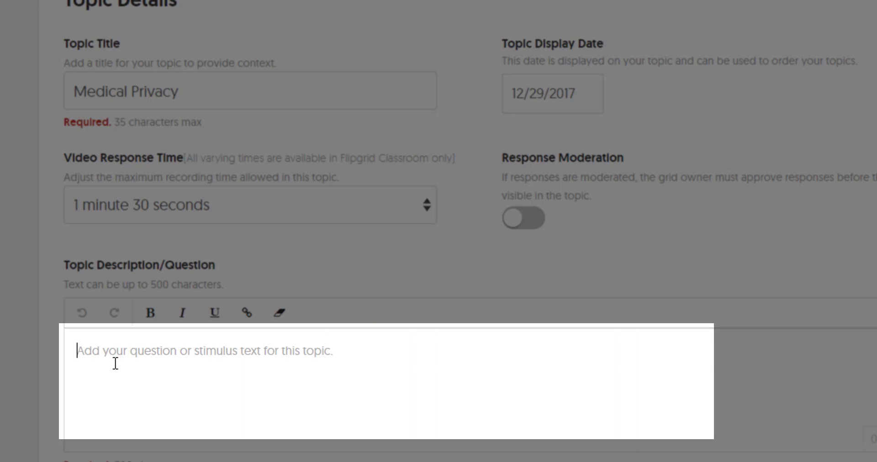
type("Describe an example of a medical privacy issue that you say in your internship.")
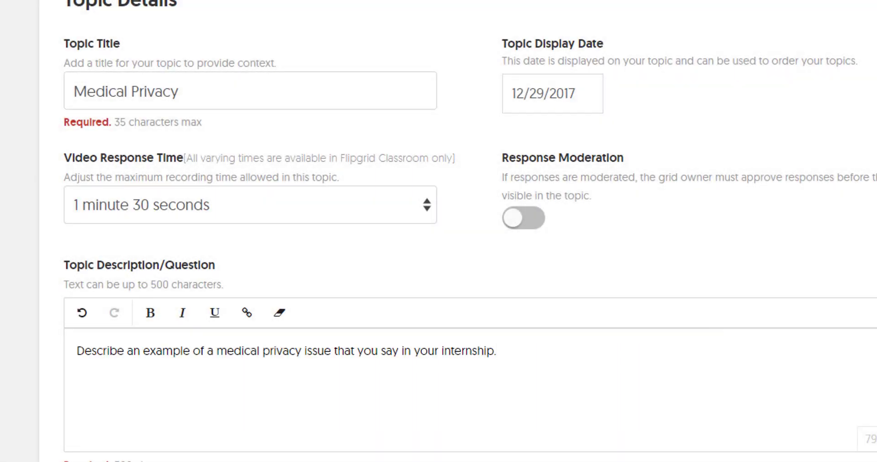
scroll(405, 313, "down", 6)
left_click(429, 315)
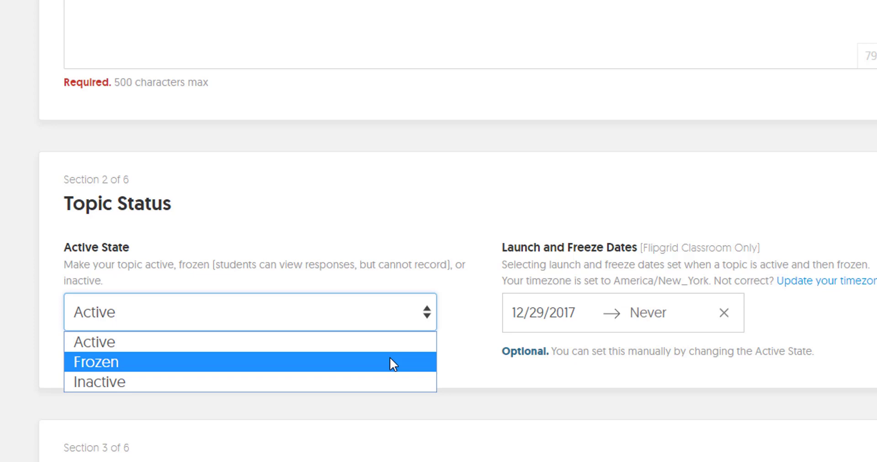
left_click(384, 341)
Create the topic with the default response features and Basic Feedback, and dismiss the notice with the share links.
scroll(429, 391, "down", 6)
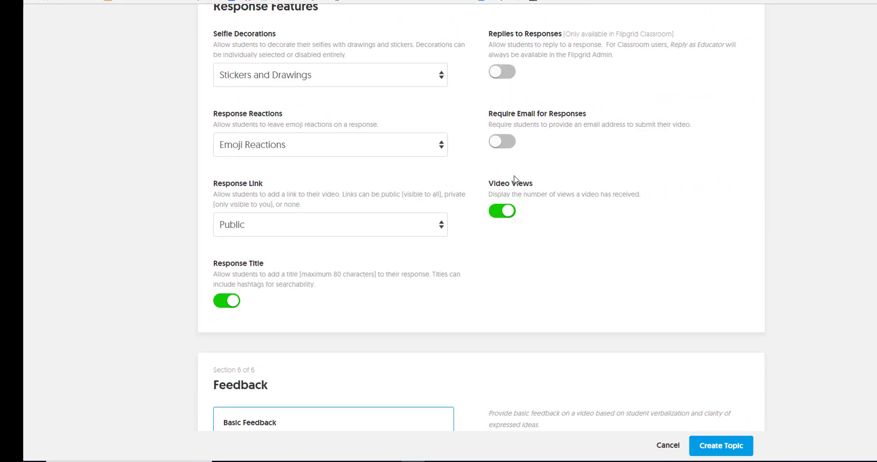
scroll(501, 265, "down", 5)
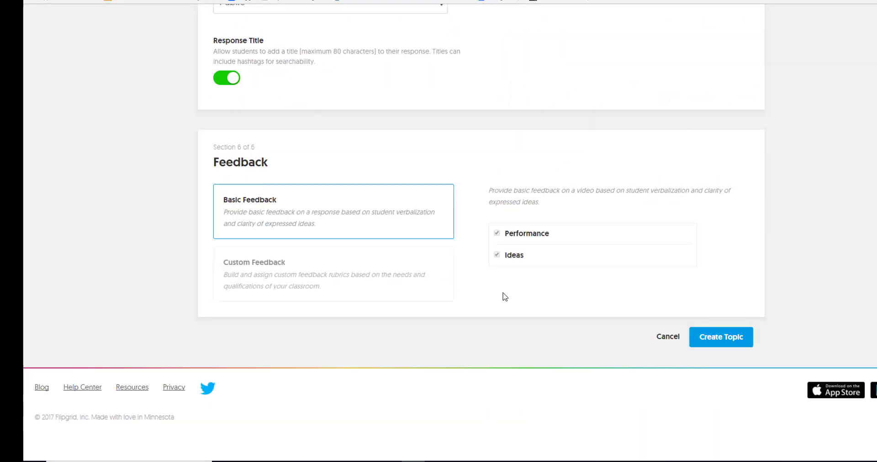
left_click(713, 341)
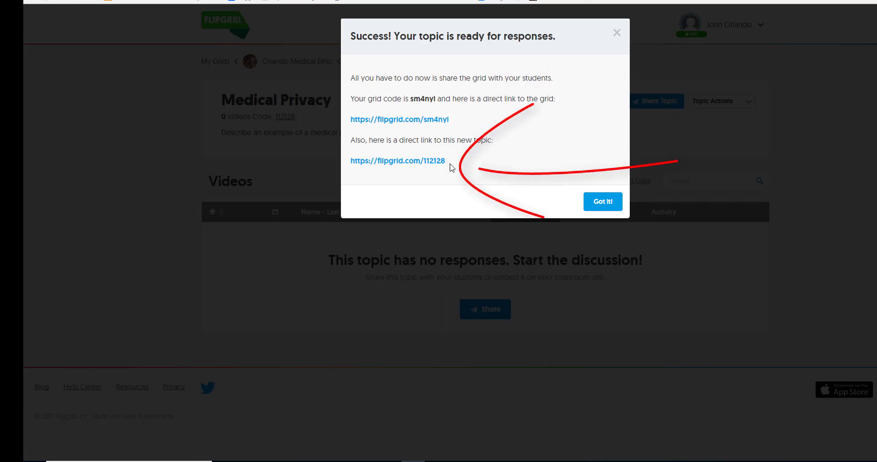
left_click(589, 204)
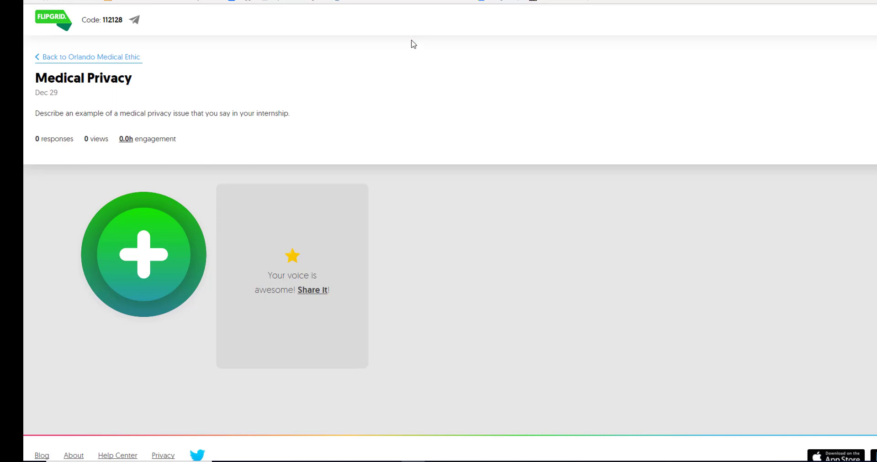
Record a video response of about 30 seconds to the Medical Privacy topic, allowing microphone and camera access, and accept the recording.
left_click(167, 267)
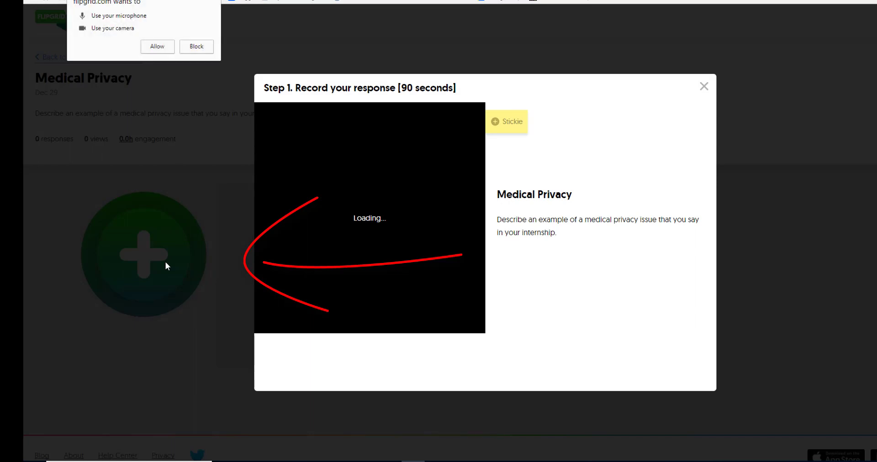
left_click(157, 47)
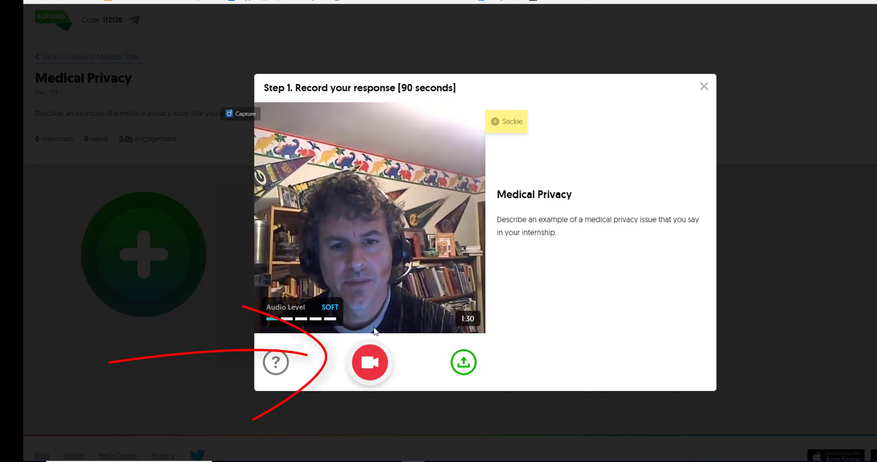
left_click(374, 365)
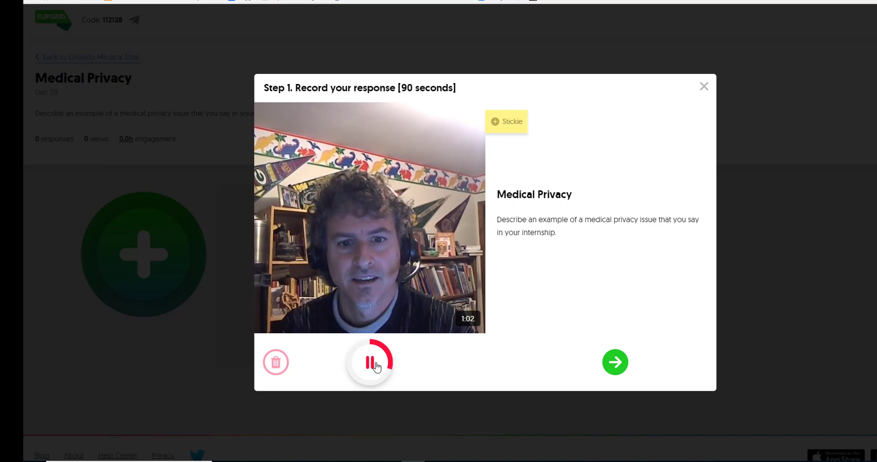
left_click(375, 367)
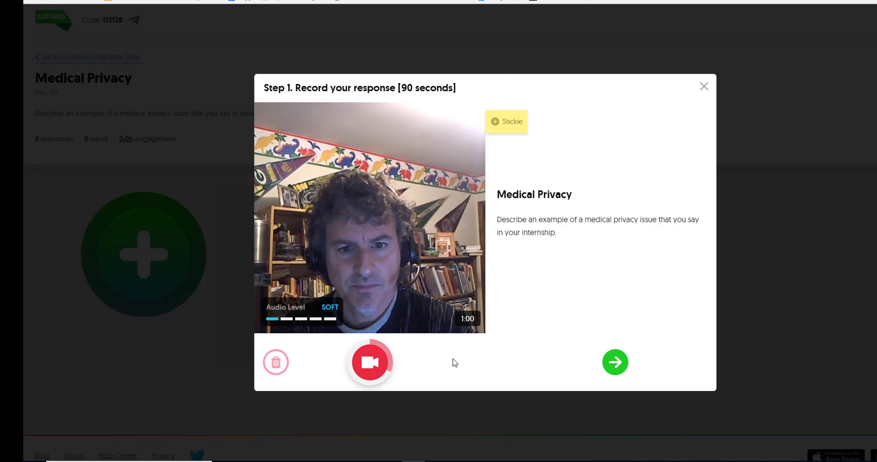
left_click(615, 364)
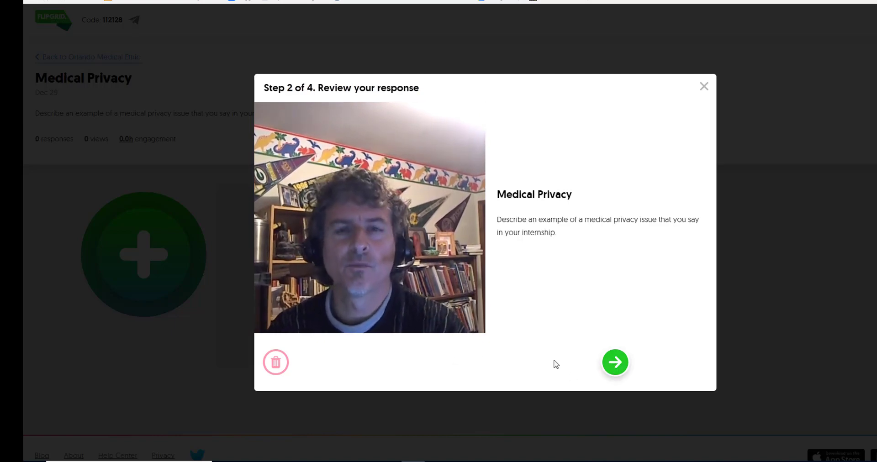
left_click(614, 364)
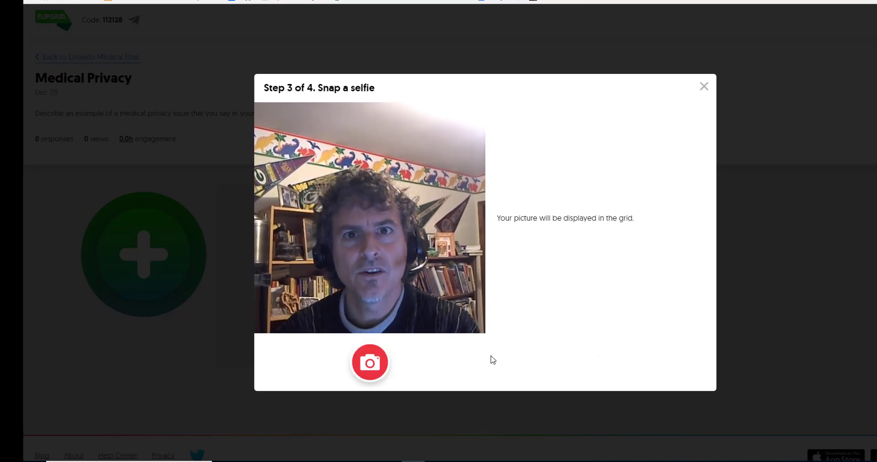
Take a selfie for the response and decorate its lower-left corner with a reduced hot chocolate mug sticker.
left_click(370, 363)
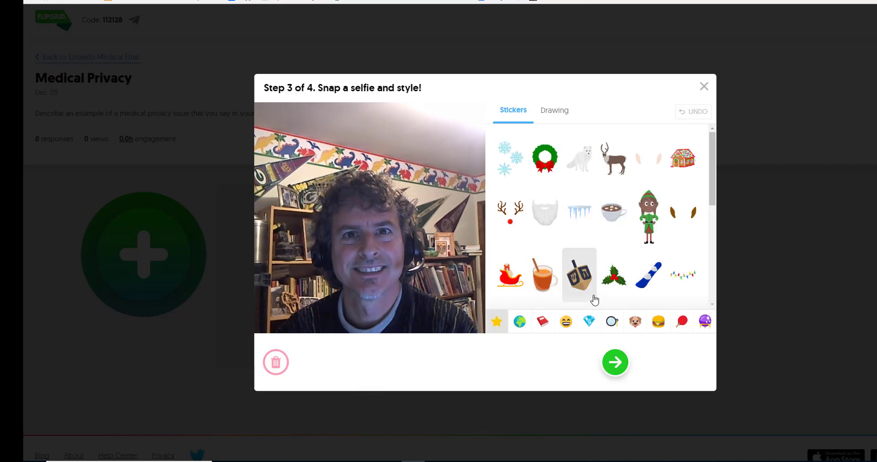
scroll(649, 219, "down", 1)
left_click_drag(613, 188, 368, 297)
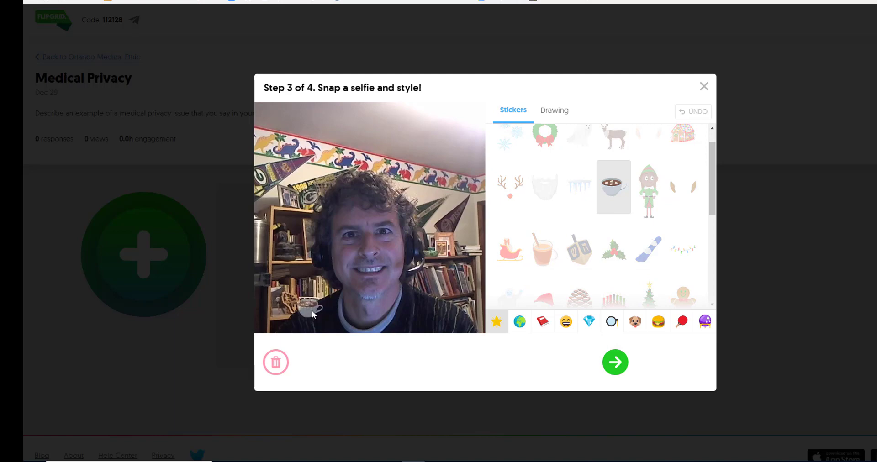
left_click_drag(393, 226, 357, 288)
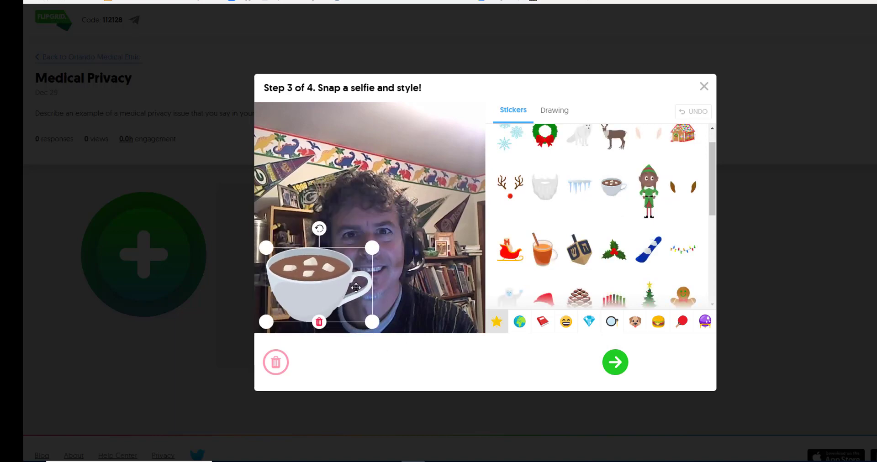
left_click_drag(375, 321, 316, 295)
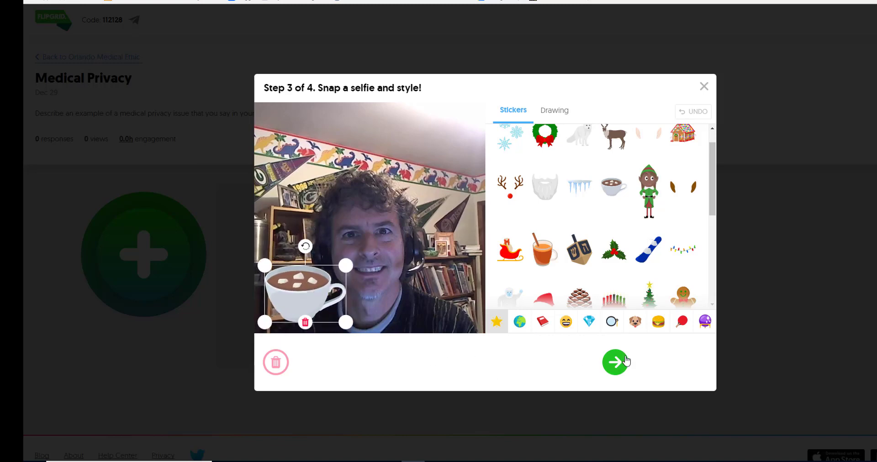
left_click(608, 366)
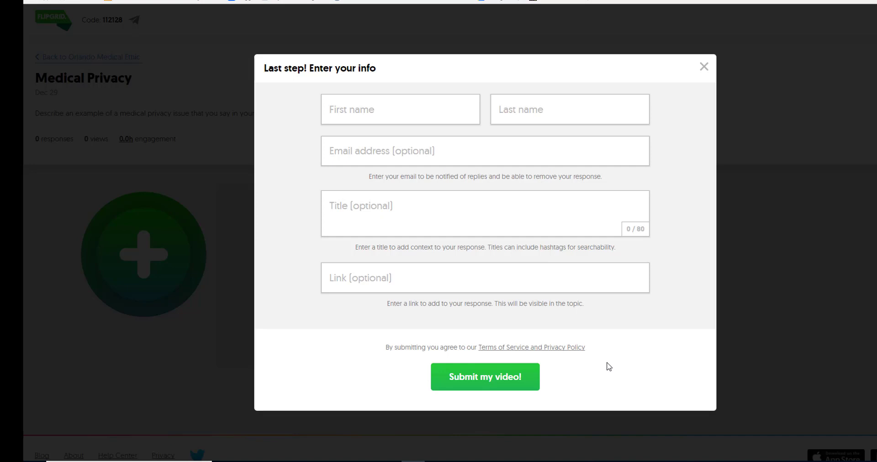
Fill in the responder's first name, last name and e-mail address, and submit the video to the topic.
type("j")
left_click(467, 151)
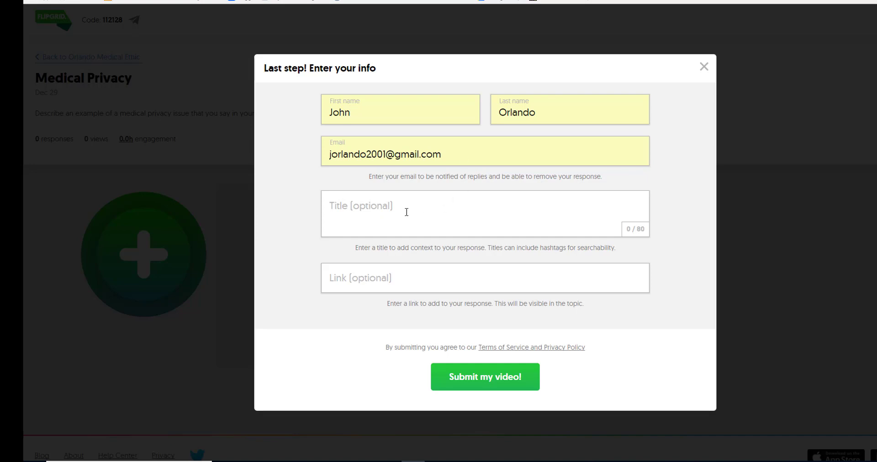
left_click(480, 382)
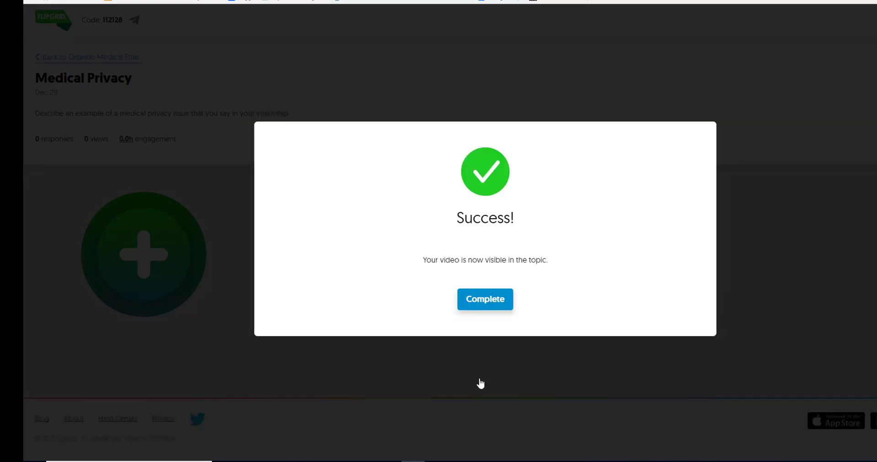
left_click(500, 306)
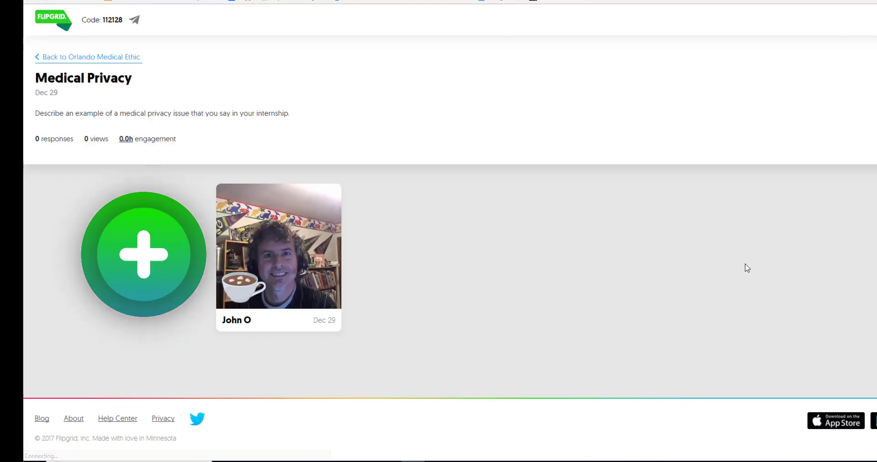
Play the submitted video response, give it a heart reaction and close it.
left_click(305, 263)
left_click(392, 371)
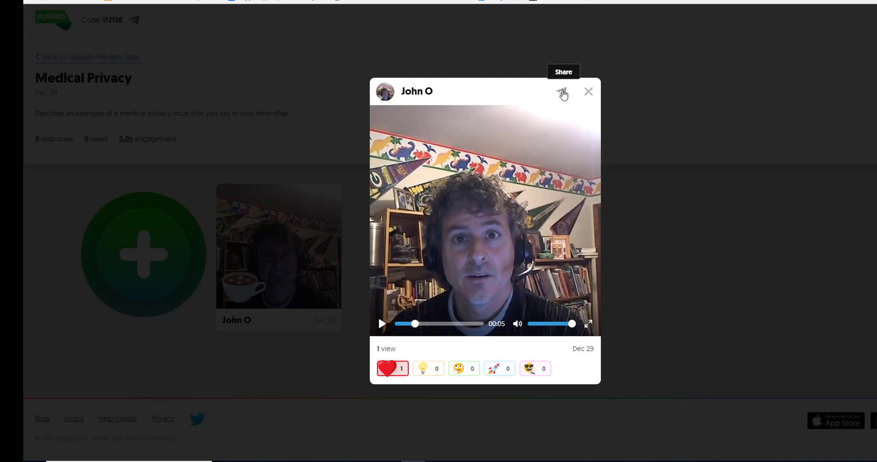
left_click(588, 92)
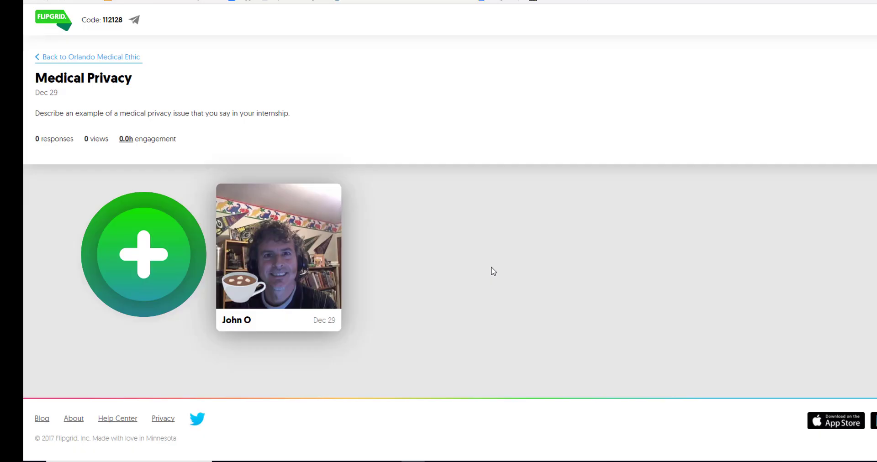